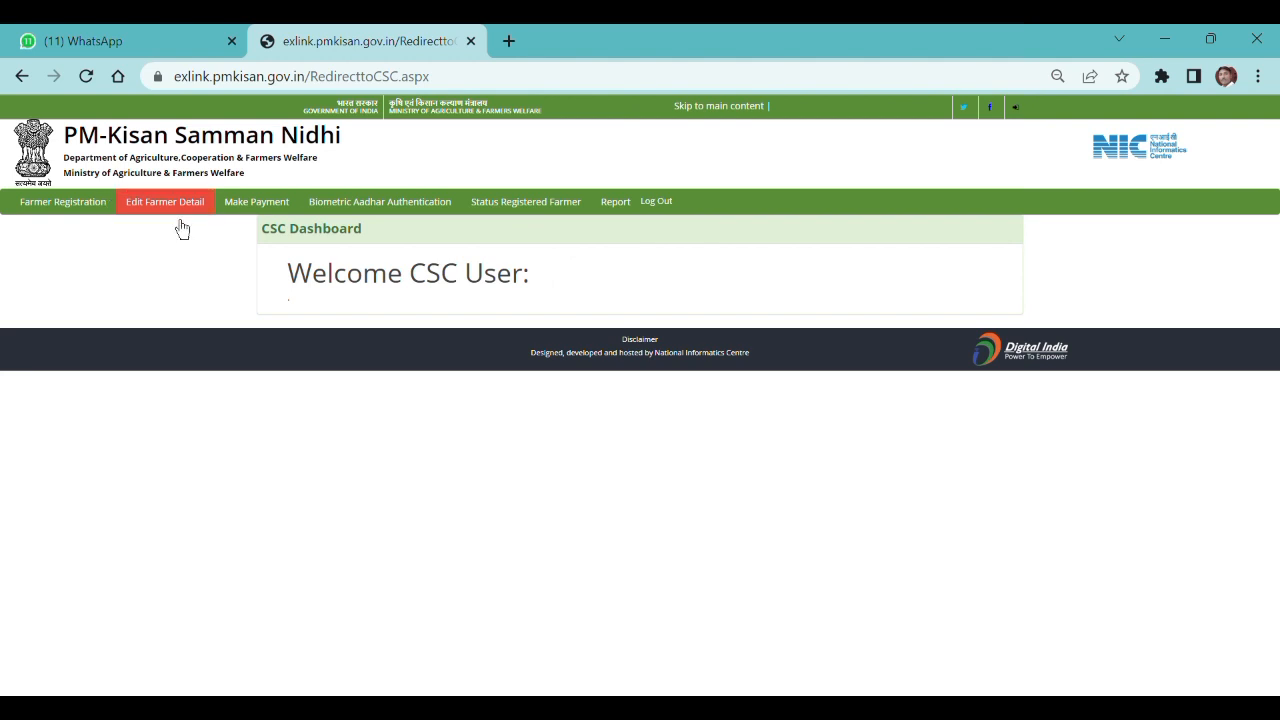
# Step: Search Edit Farmer Detail by the farmer's Aadhaar number with captcha 'hh79Pt'
pyautogui.click(181, 224)
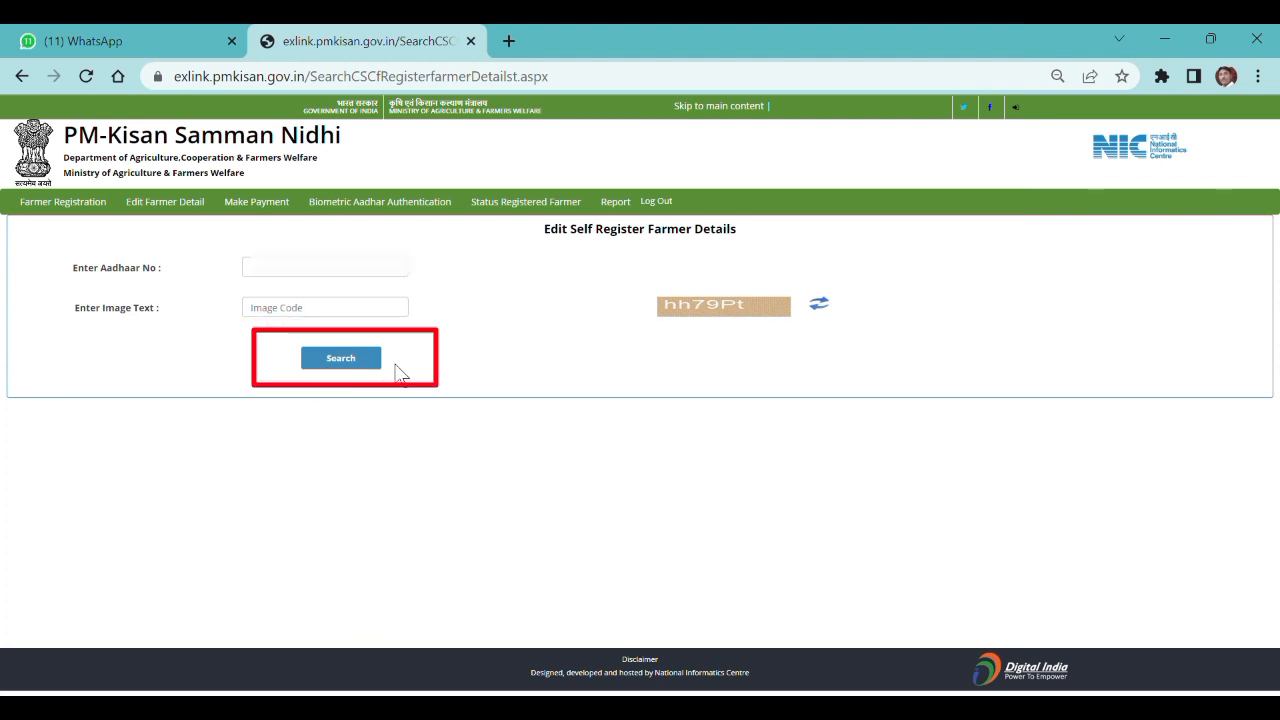
pyautogui.click(311, 272)
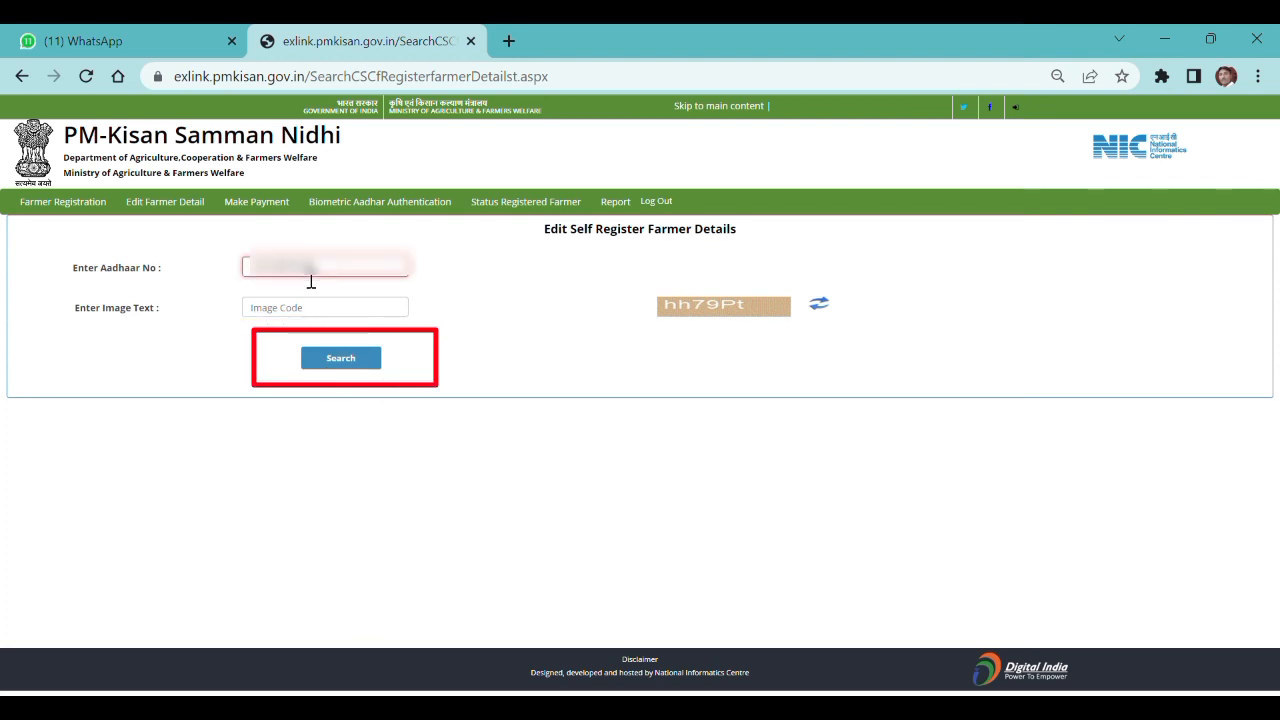
pyautogui.click(276, 312)
pyautogui.write('hh')
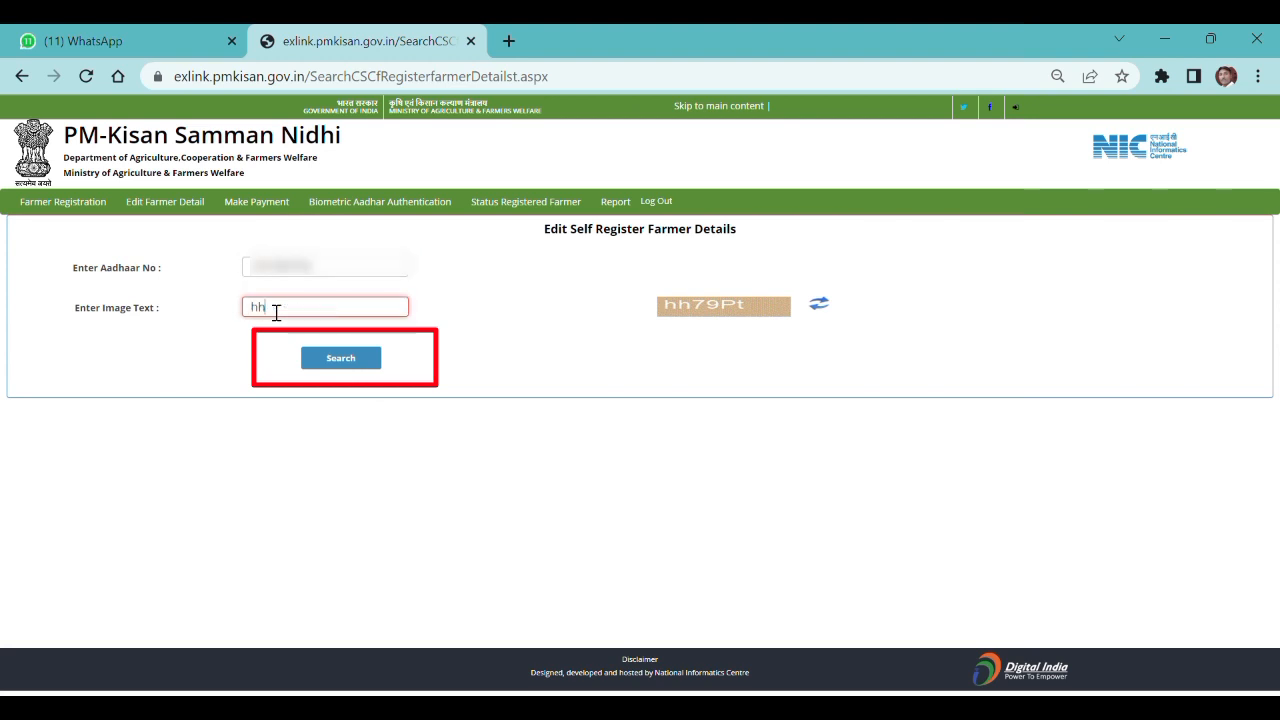
pyautogui.write('79Pt')
pyautogui.click(341, 358)
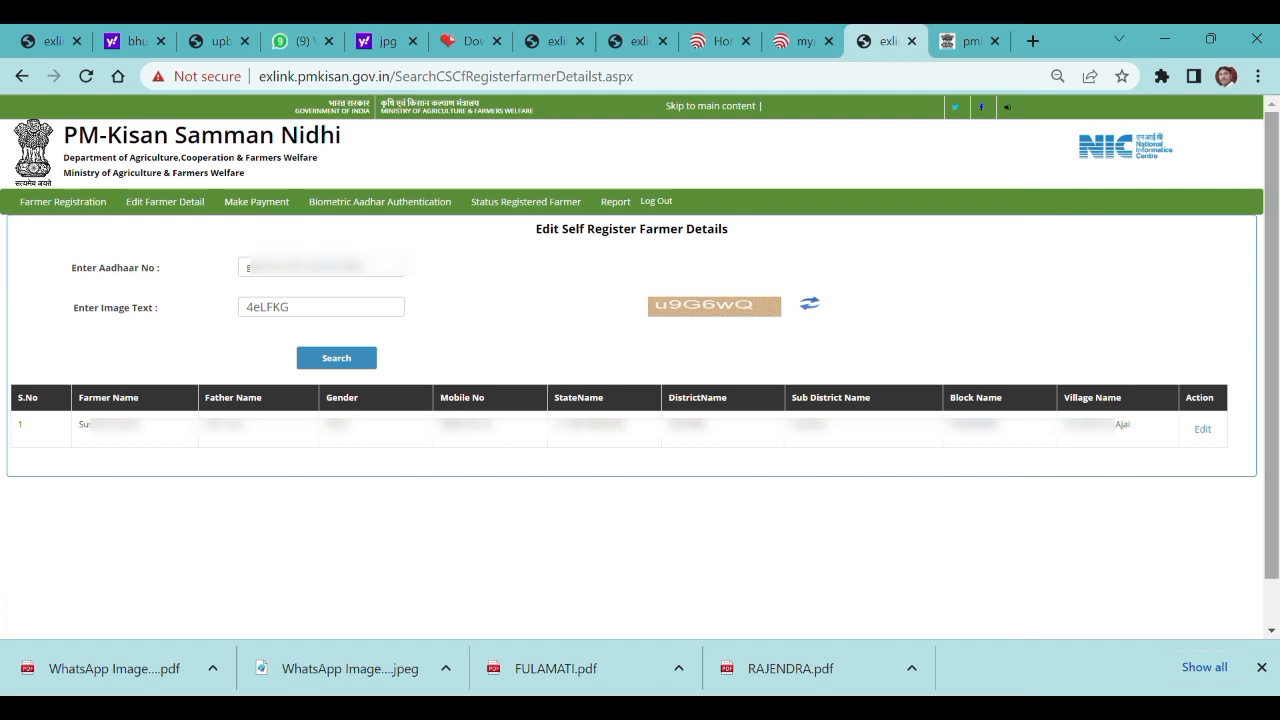
# Step: Open the found record for eKYC with captcha 'Zk73K7' and request an OTP on the registered mobile
pyautogui.click(1218, 442)
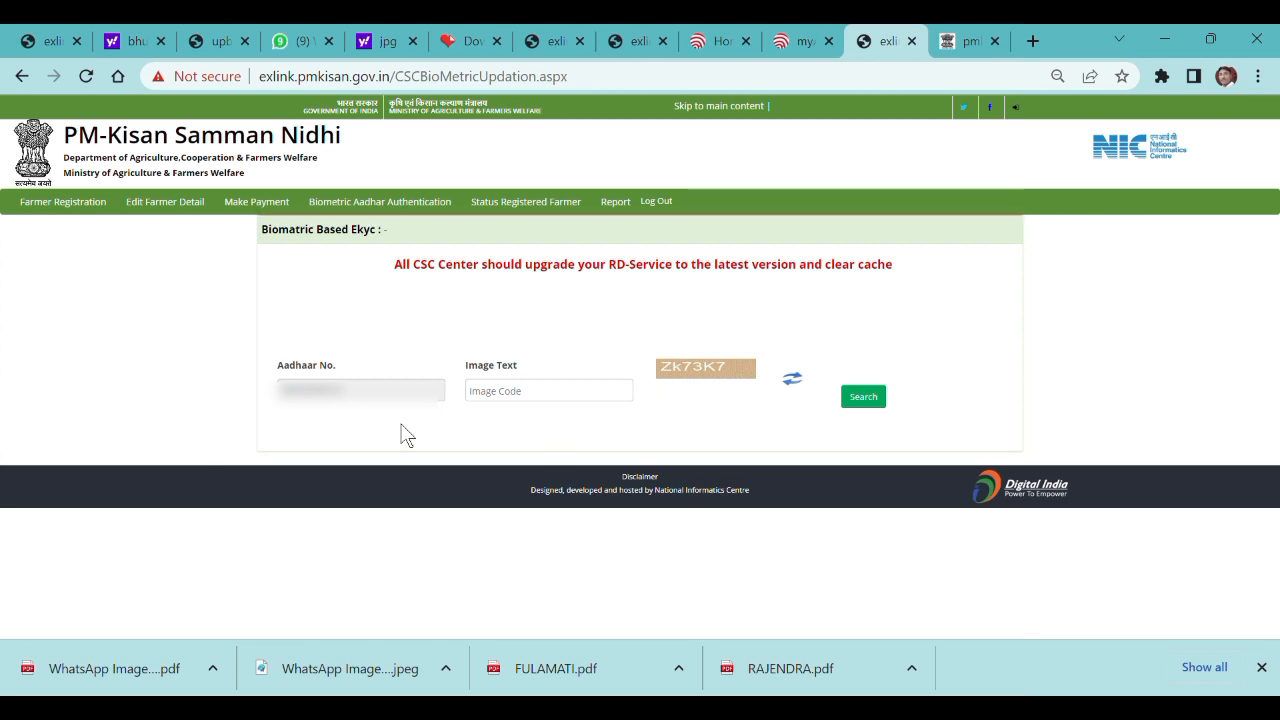
pyautogui.click(498, 400)
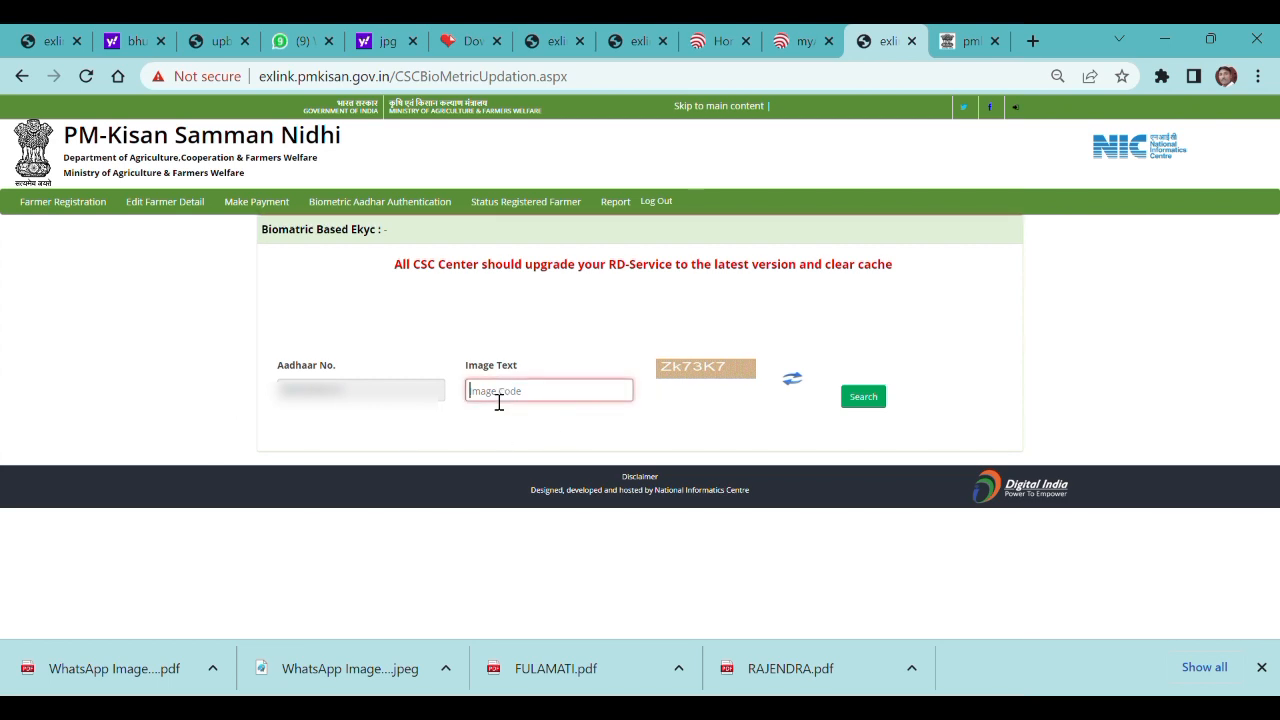
pyautogui.write('Zk')
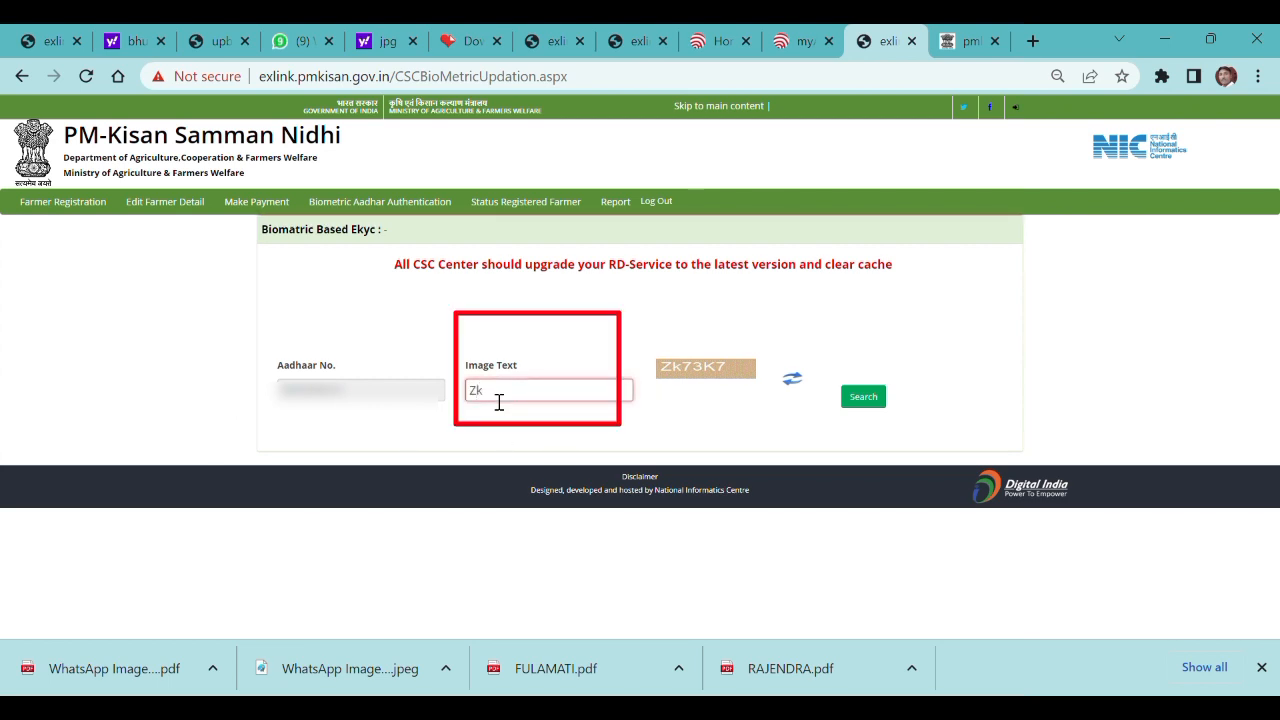
pyautogui.write('73K7')
pyautogui.click(875, 413)
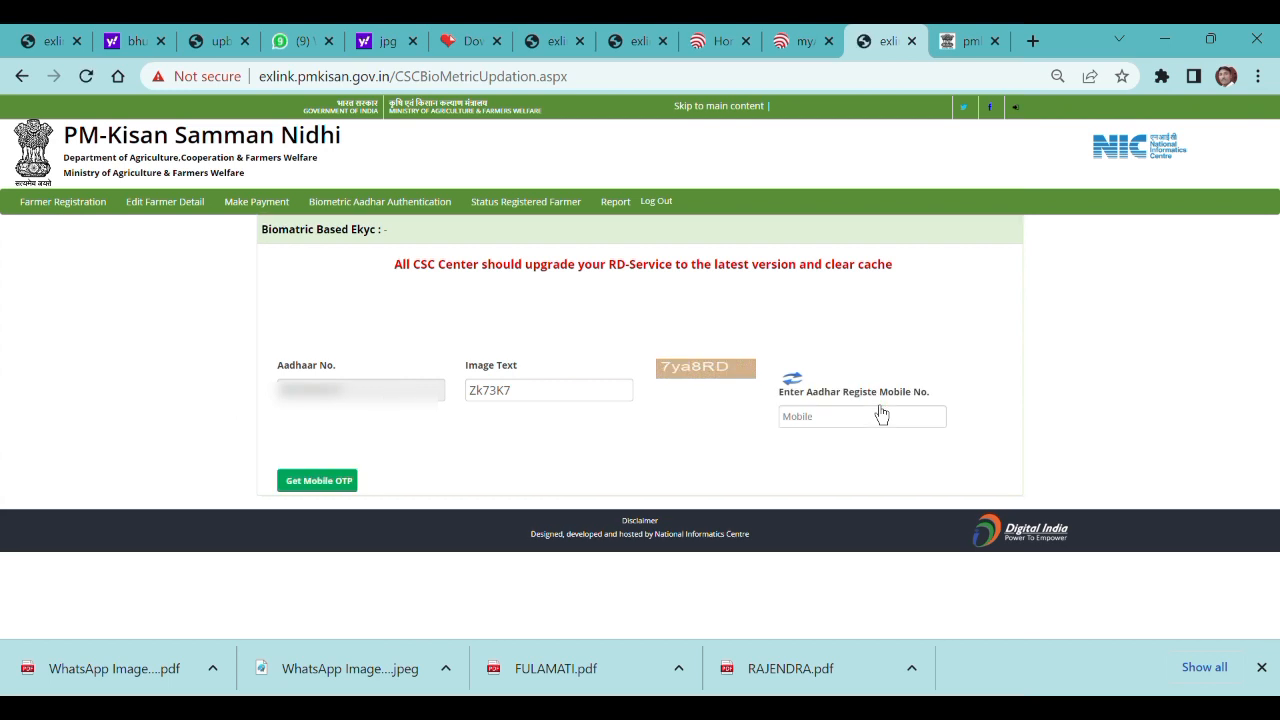
pyautogui.click(797, 428)
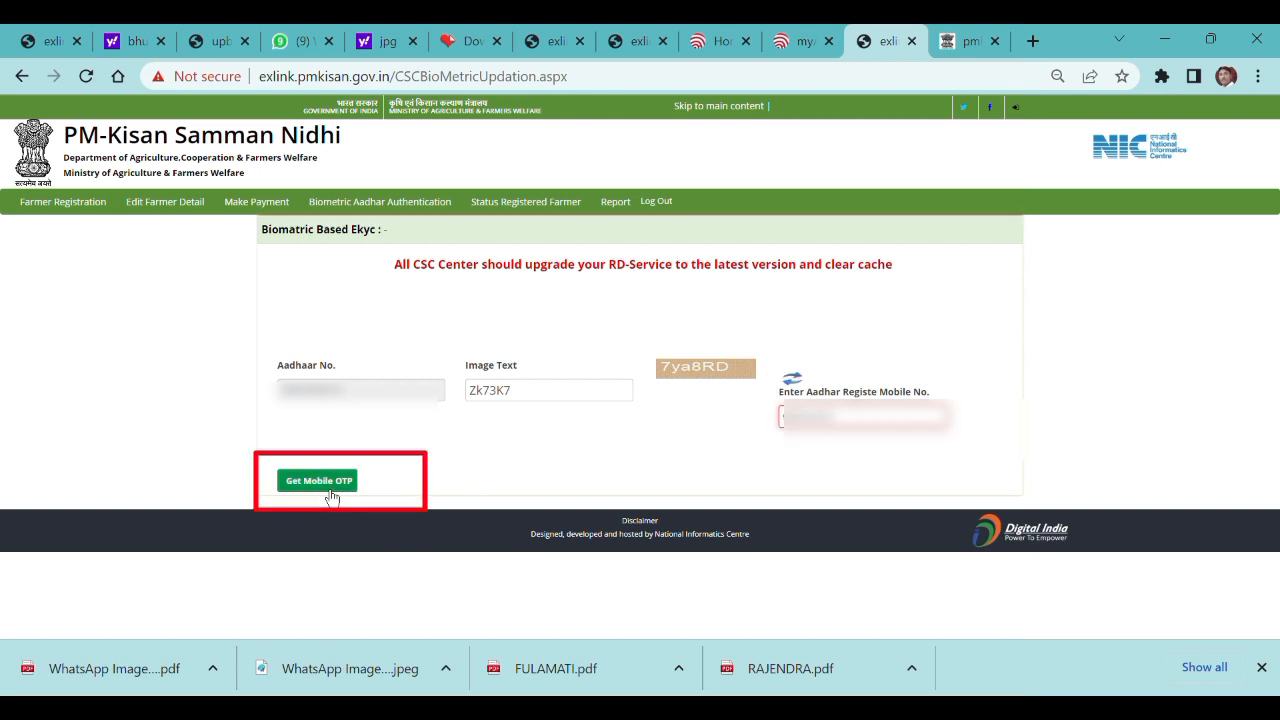
pyautogui.click(336, 492)
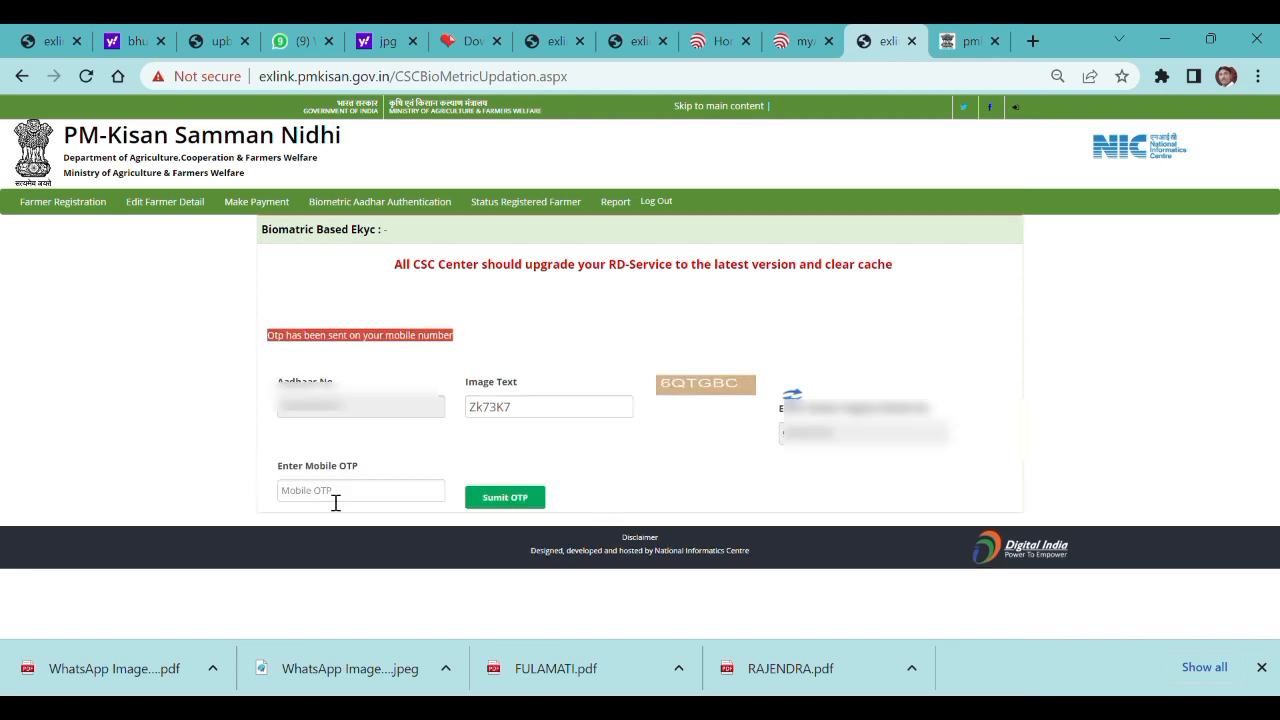
# Step: Enter and submit the OTP received on the registered mobile
pyautogui.click(334, 500)
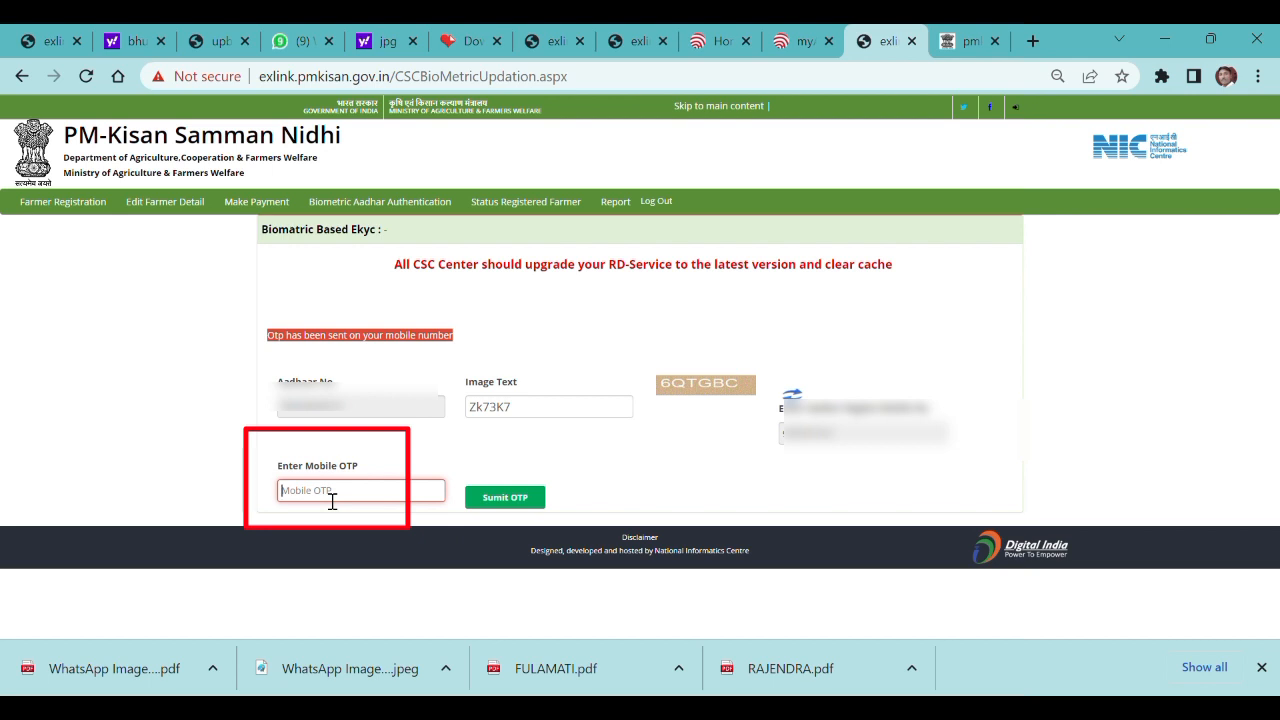
pyautogui.click(514, 511)
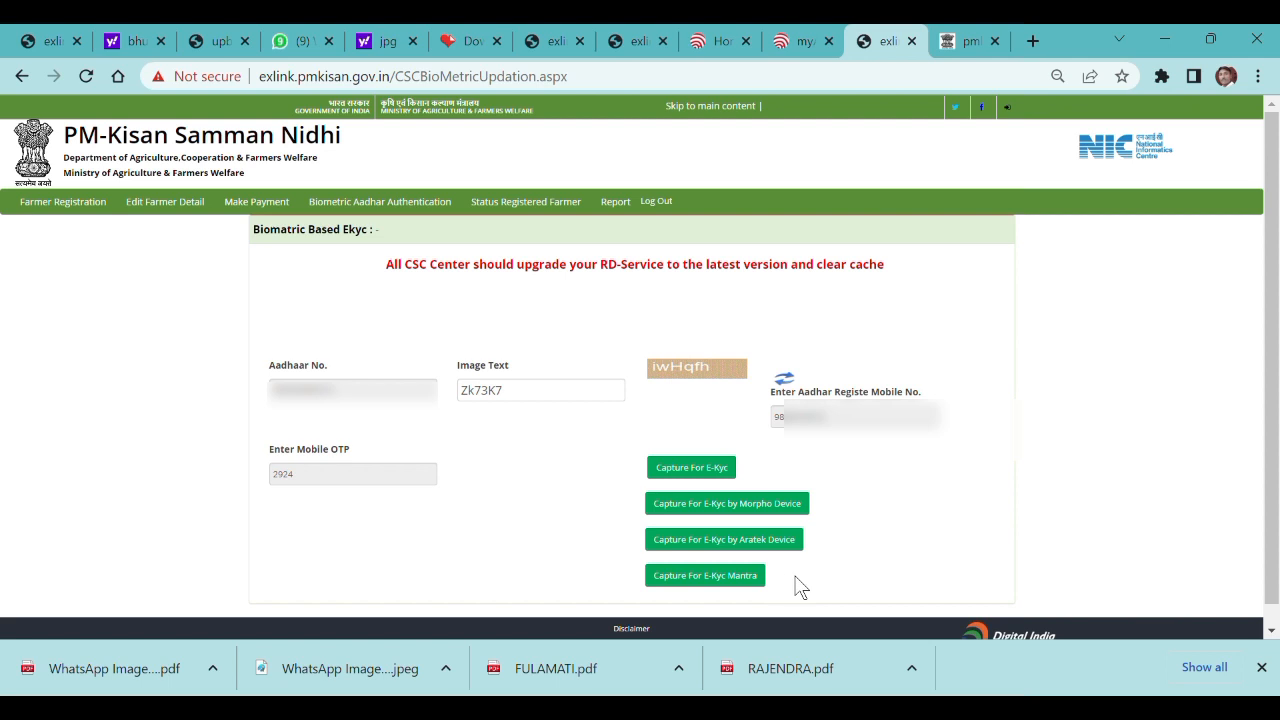
# Step: Capture the fingerprint eKYC with the Mantra device and acknowledge both success alerts
pyautogui.click(716, 584)
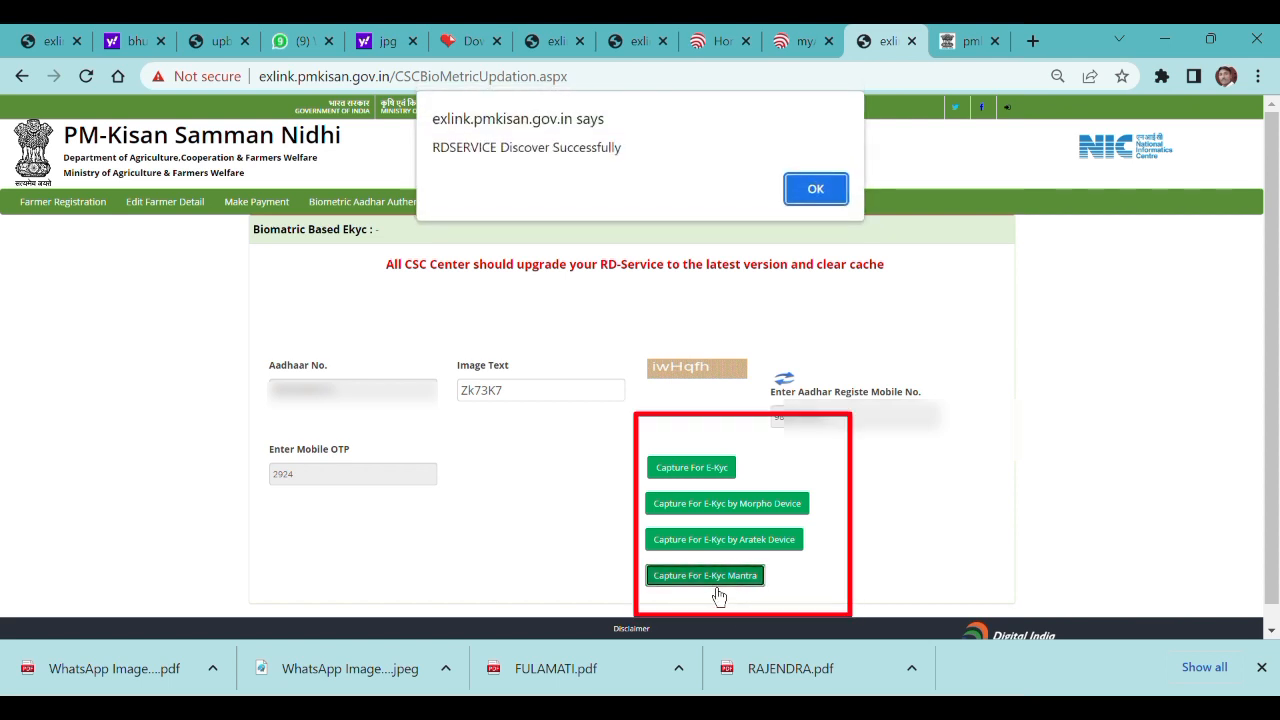
pyautogui.click(819, 200)
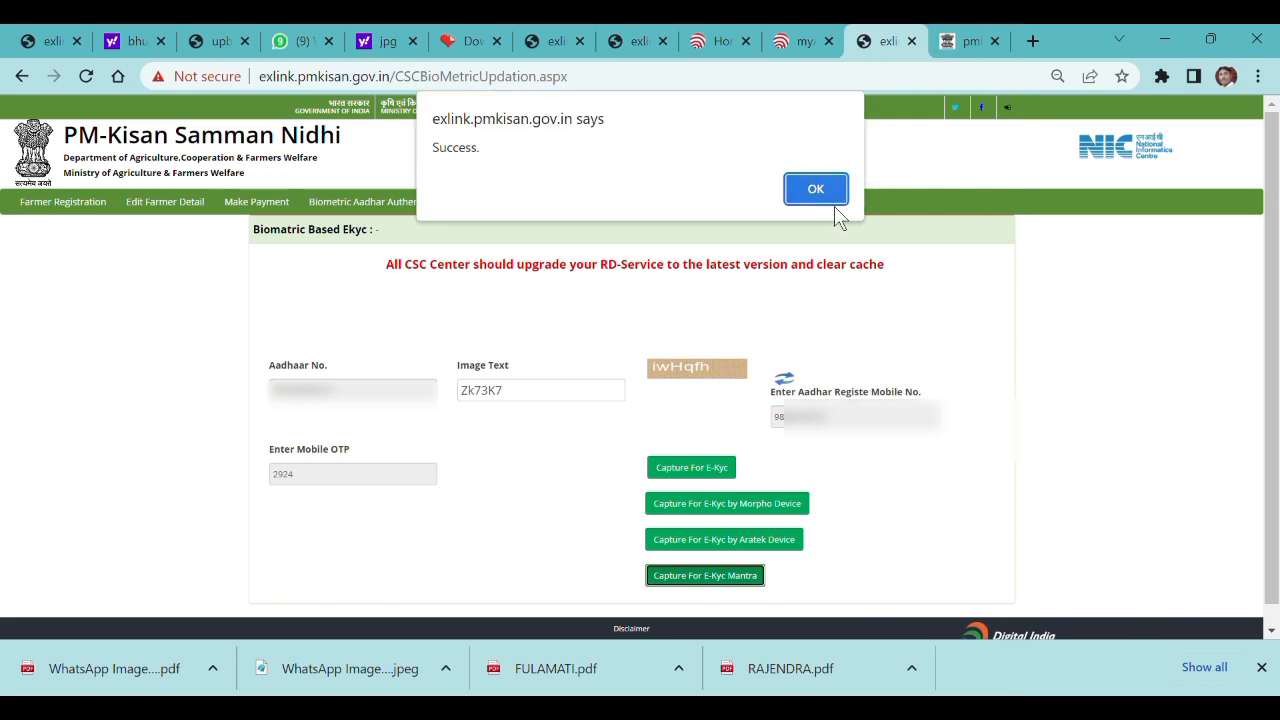
pyautogui.click(834, 205)
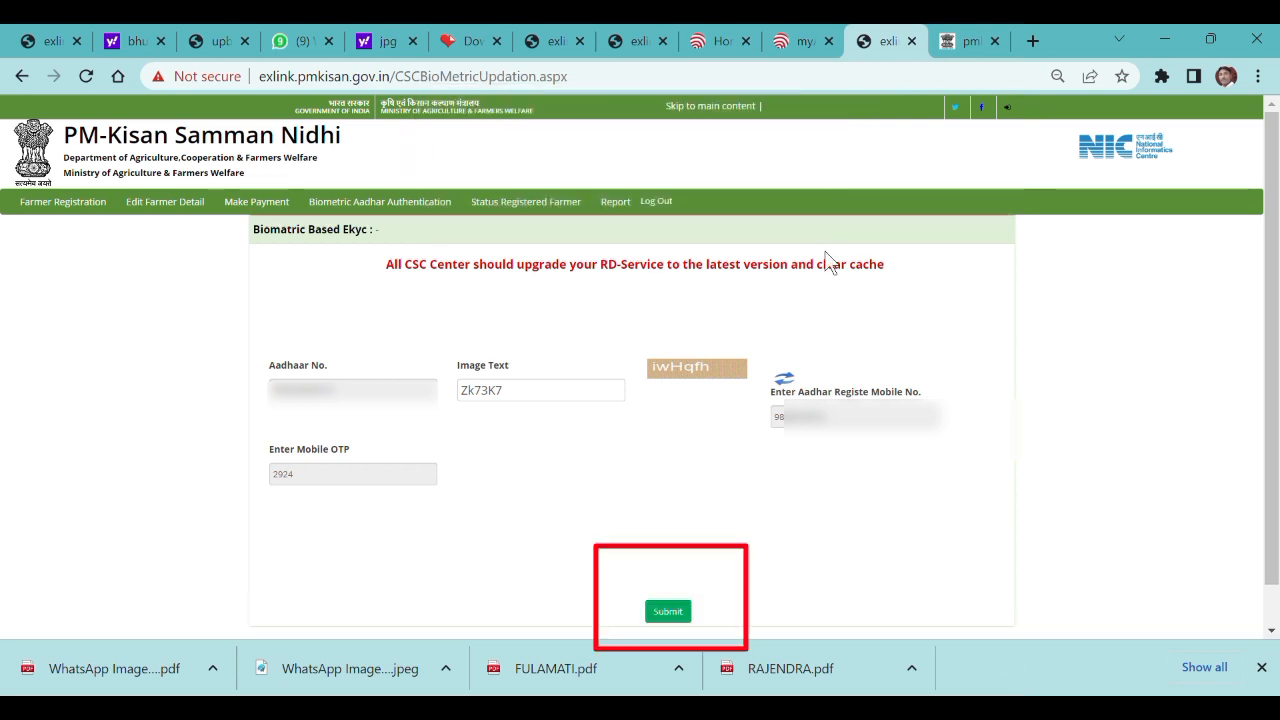
# Step: Submit the eKYC, attach the land PDF under Upload Supporting Documents, and save the form
pyautogui.click(677, 624)
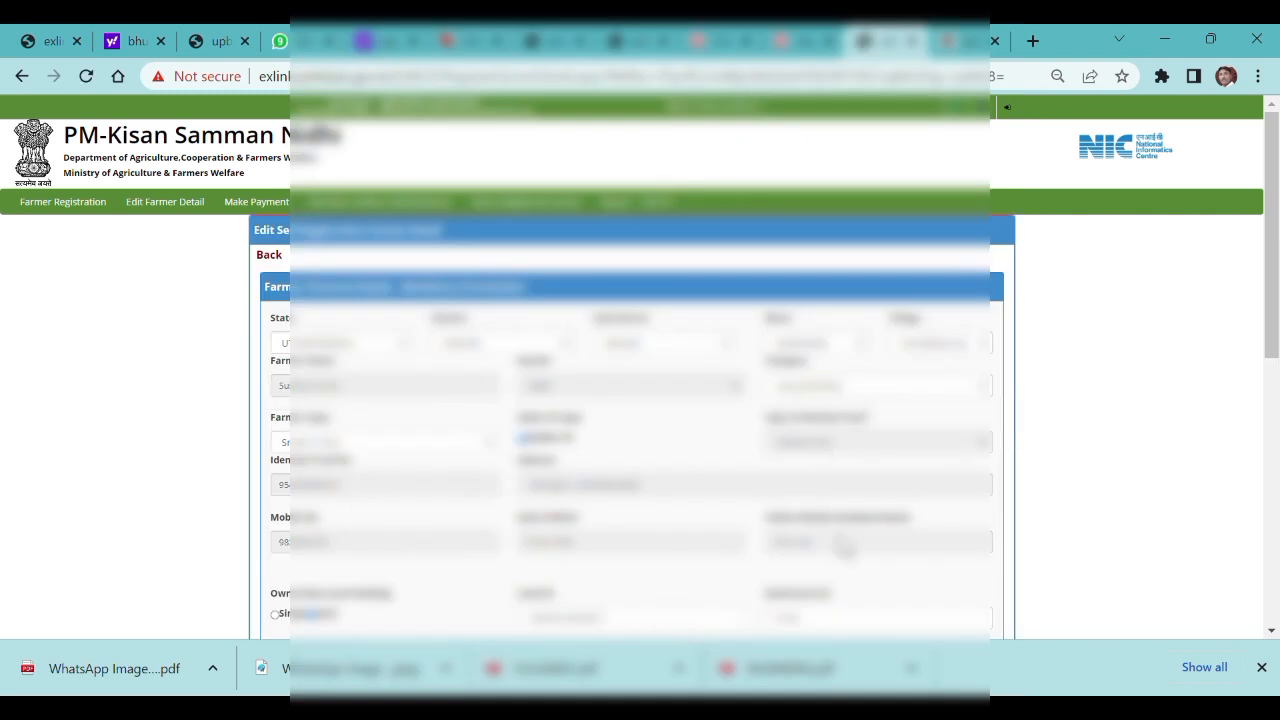
pyautogui.scroll(-10, 845, 545)
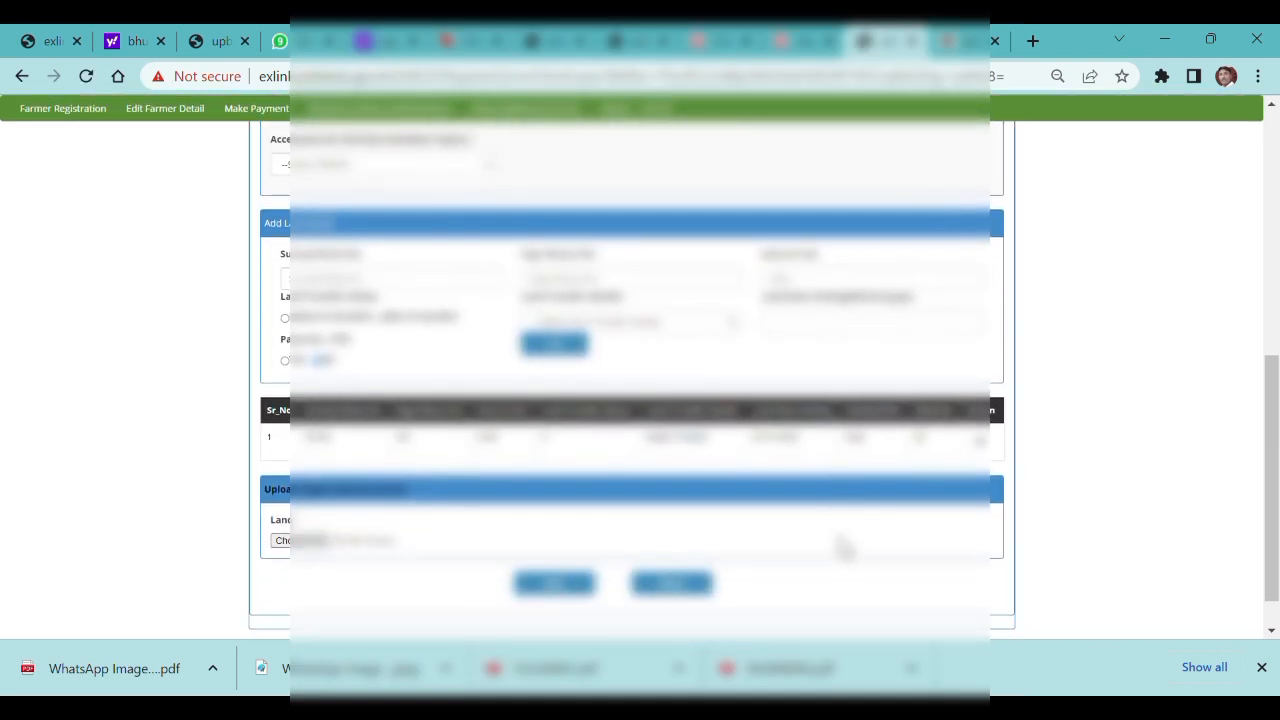
pyautogui.scroll(-1, 839, 535)
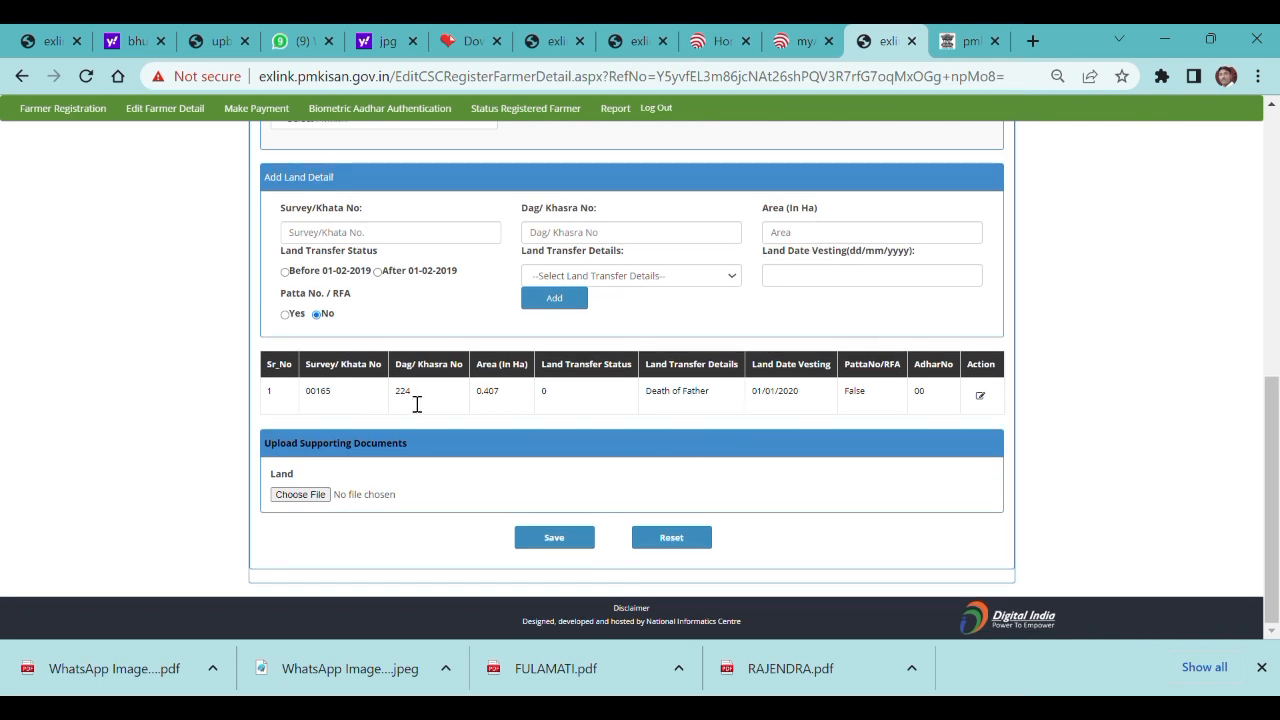
pyautogui.click(317, 498)
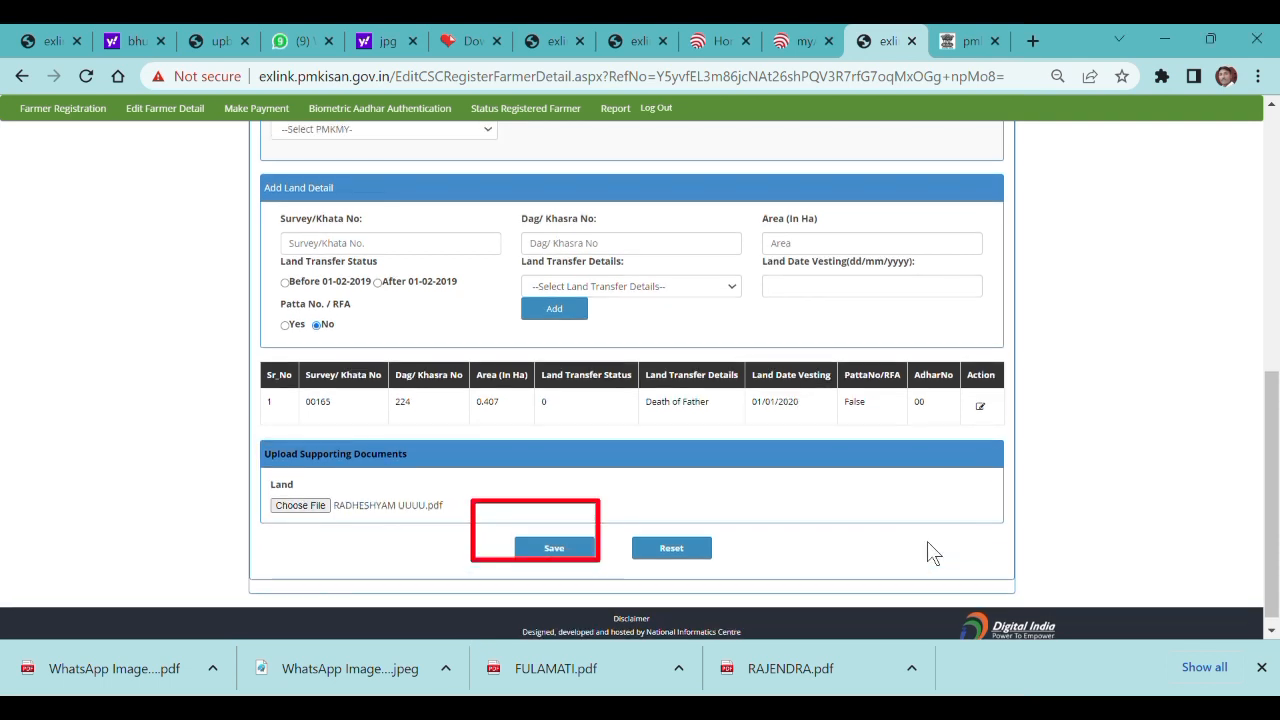
pyautogui.click(555, 540)
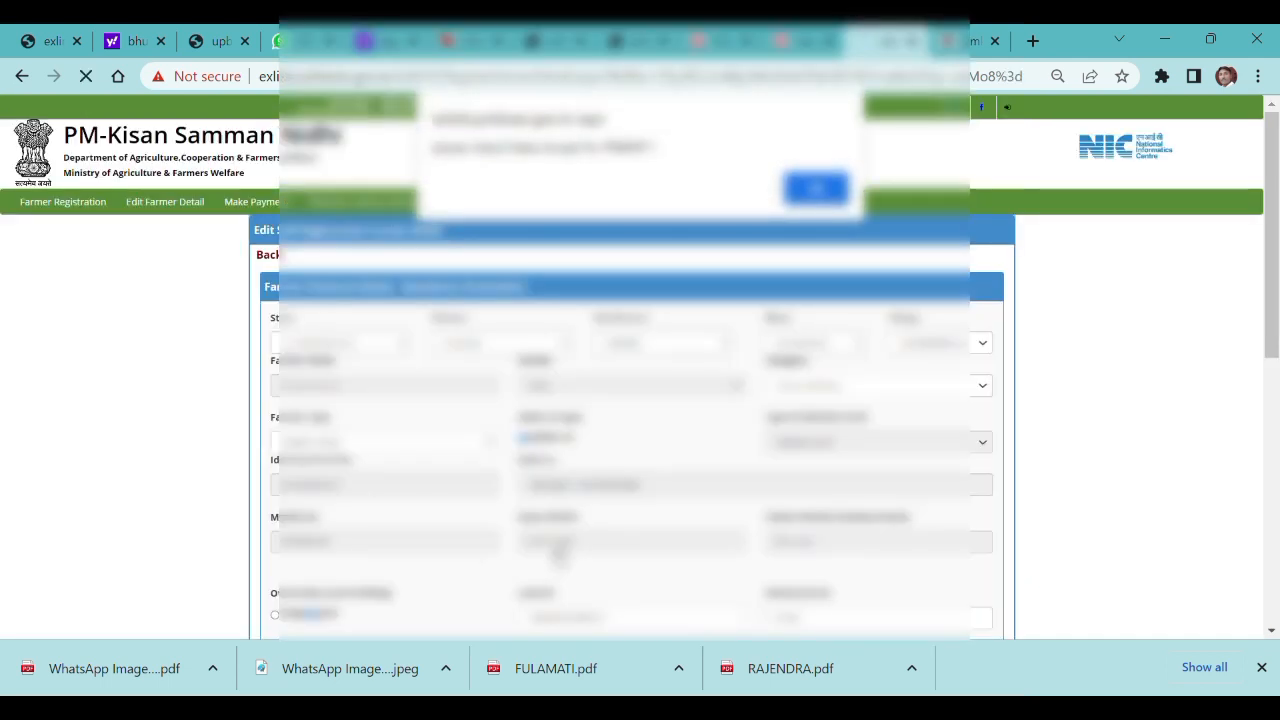
# Step: Set PM Kisan Mandhan Yojana to No and change the ration card ID's last digit to 0
pyautogui.click(818, 193)
pyautogui.scroll(-6, 857, 420)
pyautogui.scroll(1, 849, 414)
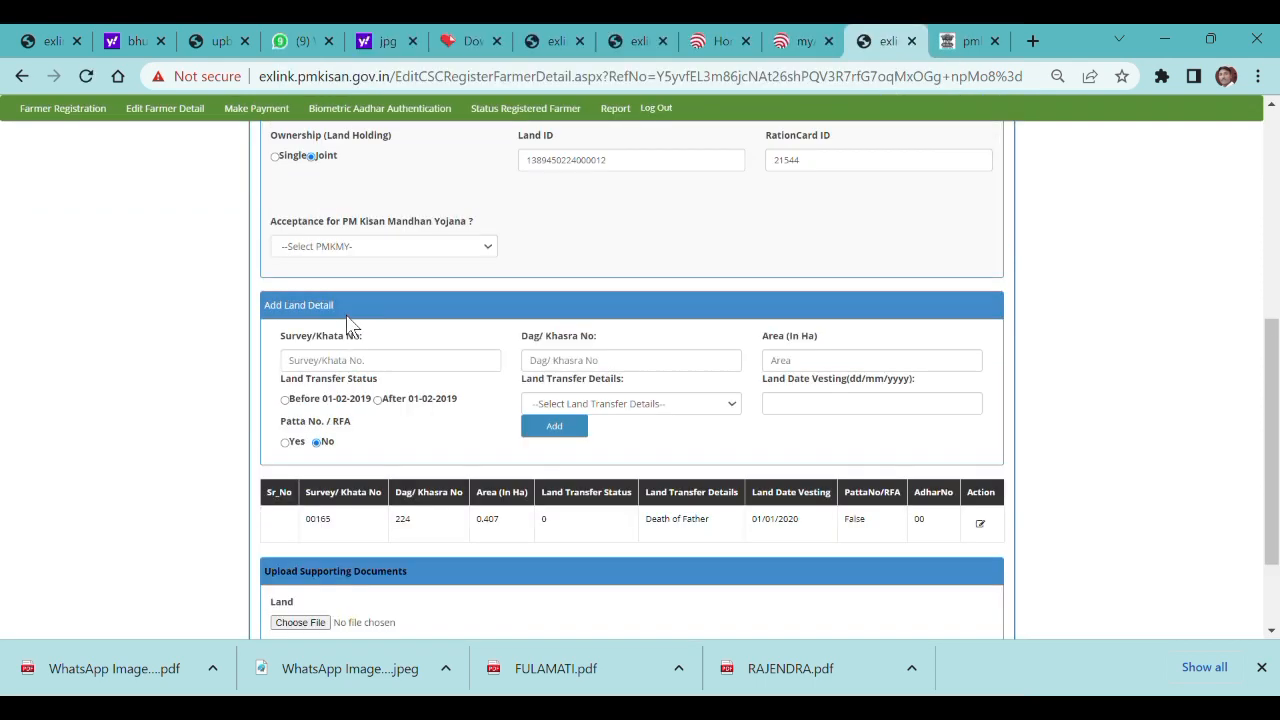
pyautogui.scroll(1, 350, 325)
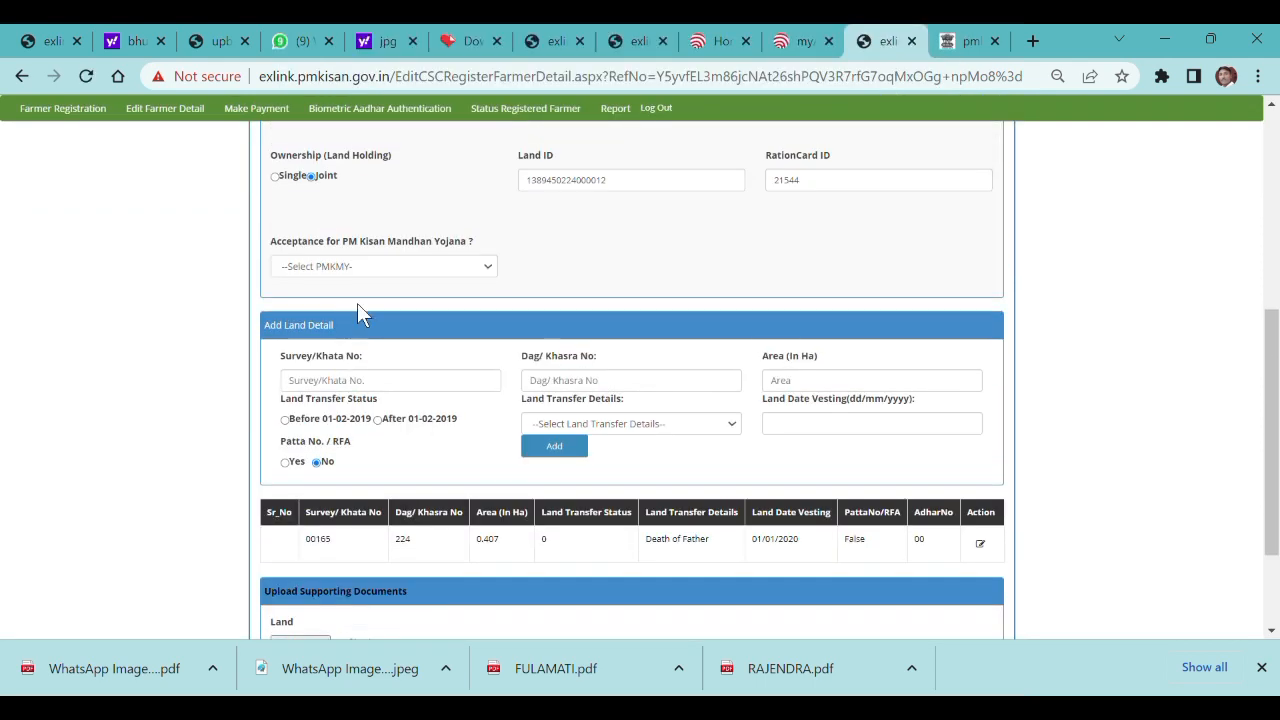
pyautogui.click(305, 319)
pyautogui.click(829, 191)
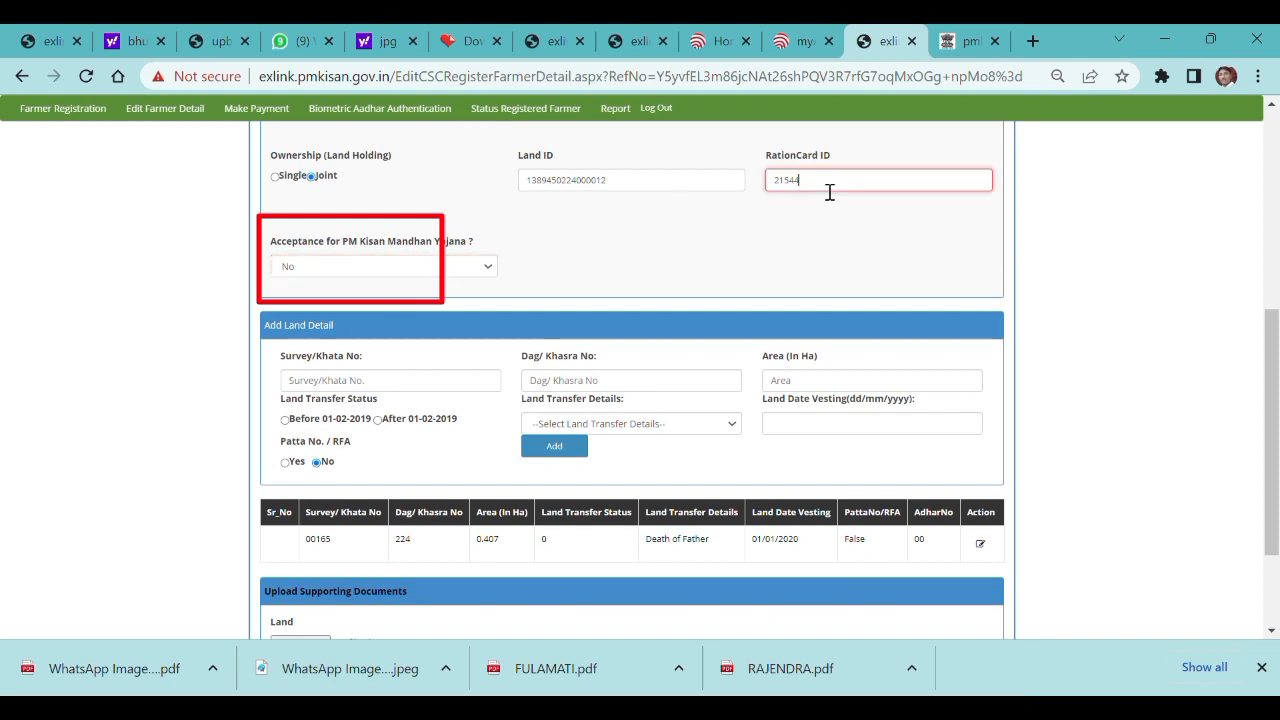
pyautogui.press('BackSpace')
pyautogui.press('BackSpace')
pyautogui.press('BackSpace')
pyautogui.press('BackSpace')
pyautogui.press('BackSpace')
pyautogui.write('0')
# Step: Re-attach the land document PDF and save the updated farmer record
pyautogui.scroll(-3, 829, 192)
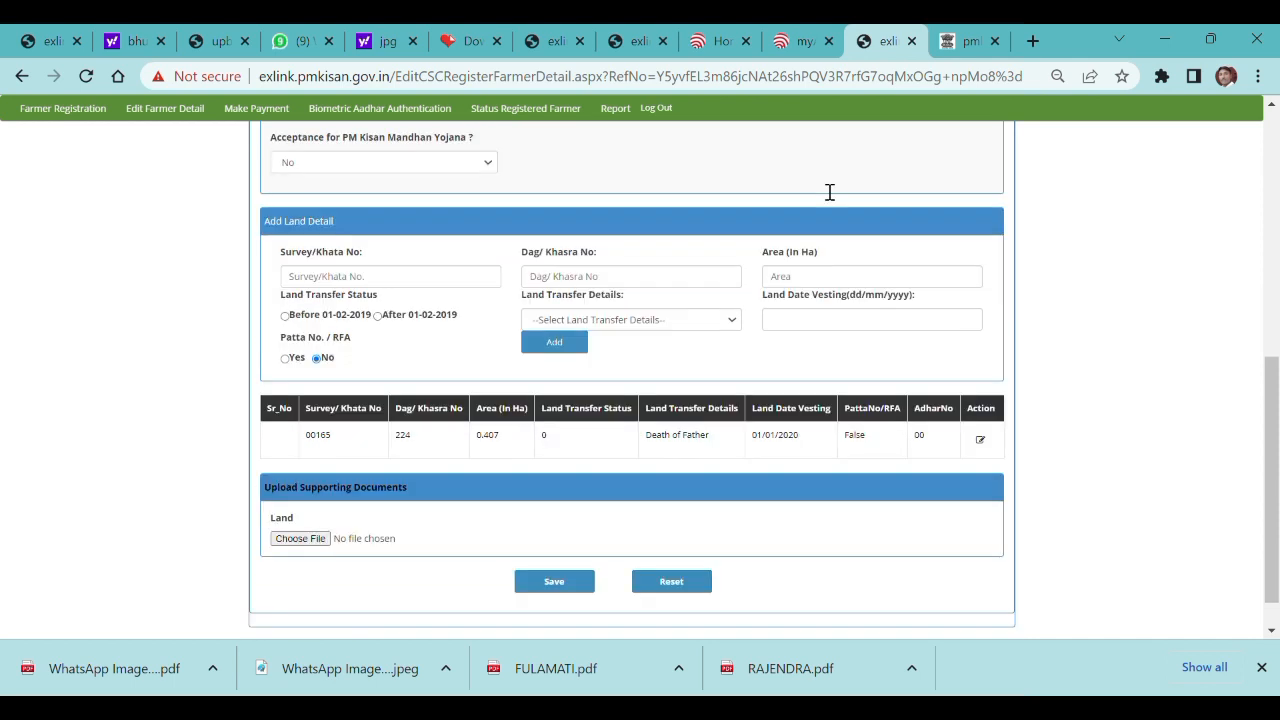
pyautogui.click(306, 503)
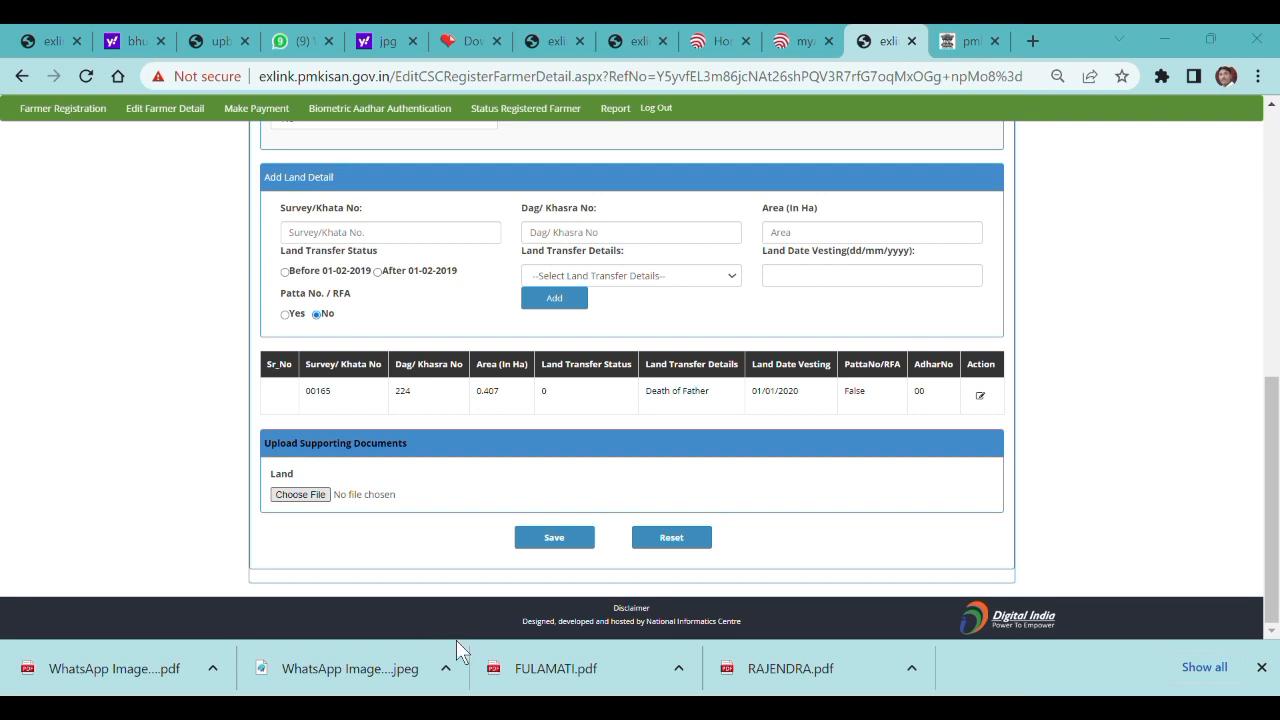
pyautogui.press('Return')
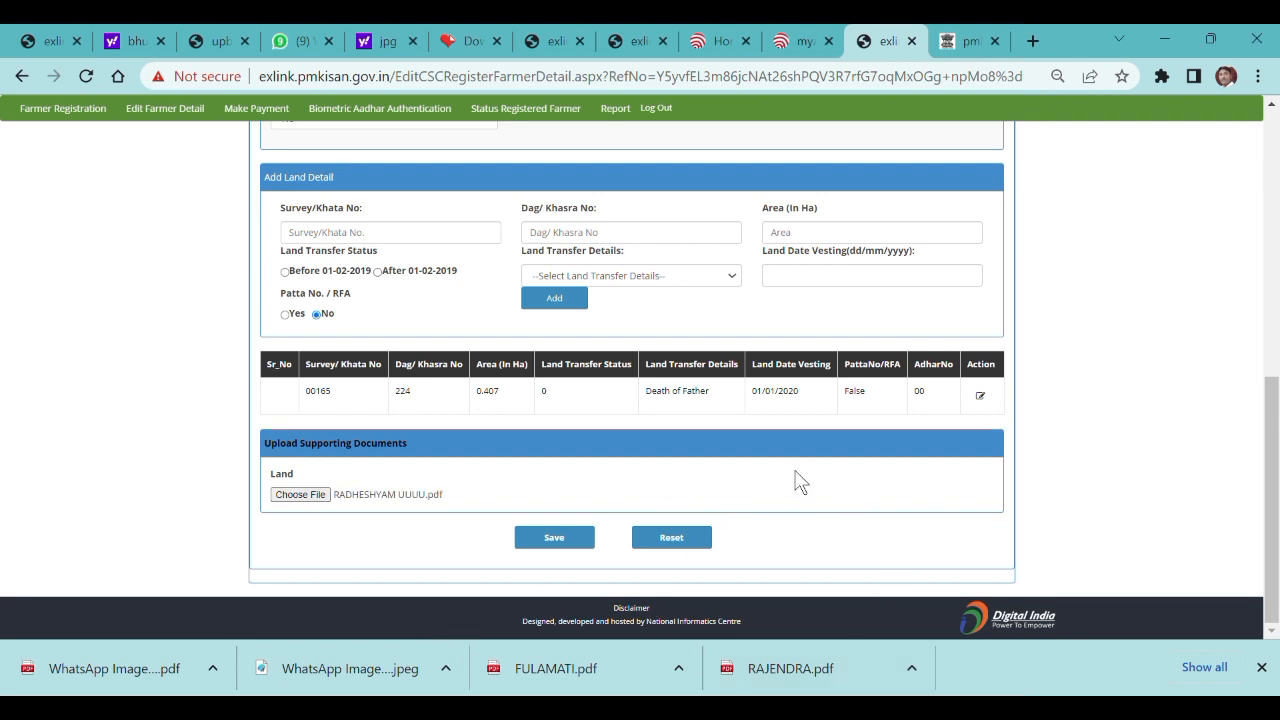
pyautogui.scroll(1, 800, 480)
pyautogui.scroll(-1, 800, 480)
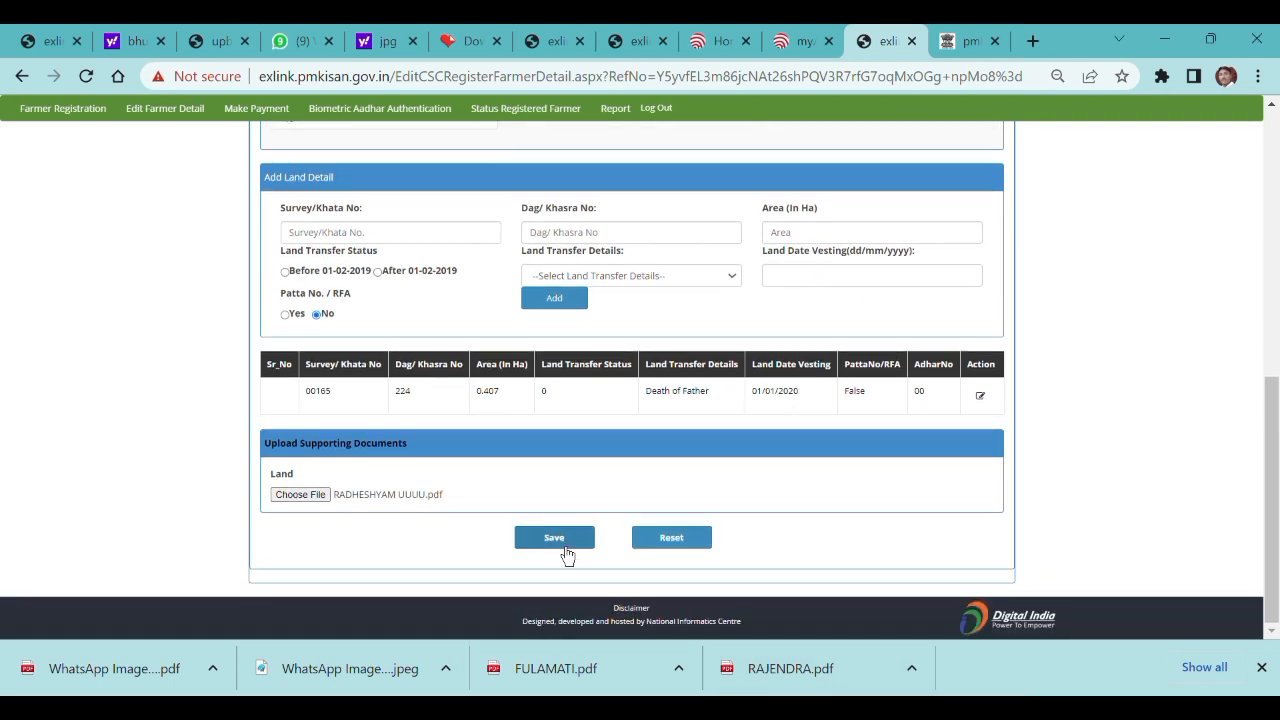
pyautogui.click(567, 553)
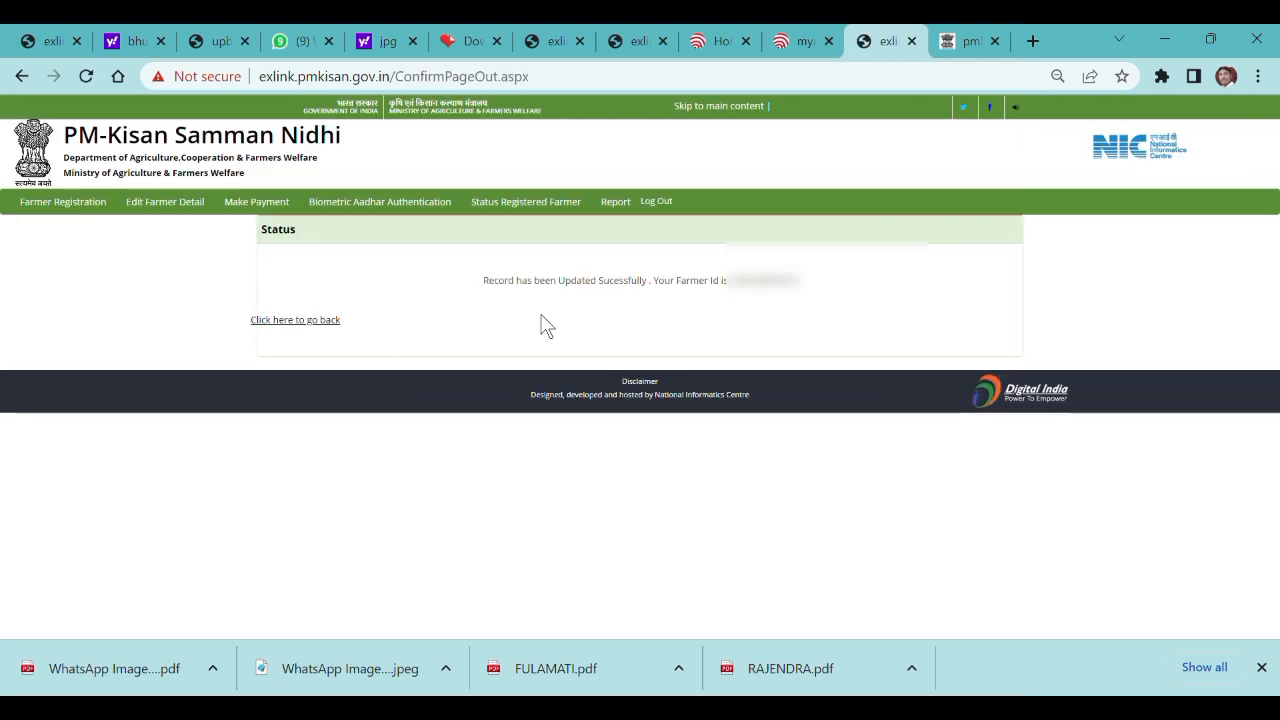
pyautogui.hotkey('ctrl', '+')
pyautogui.hotkey('ctrl', '+')
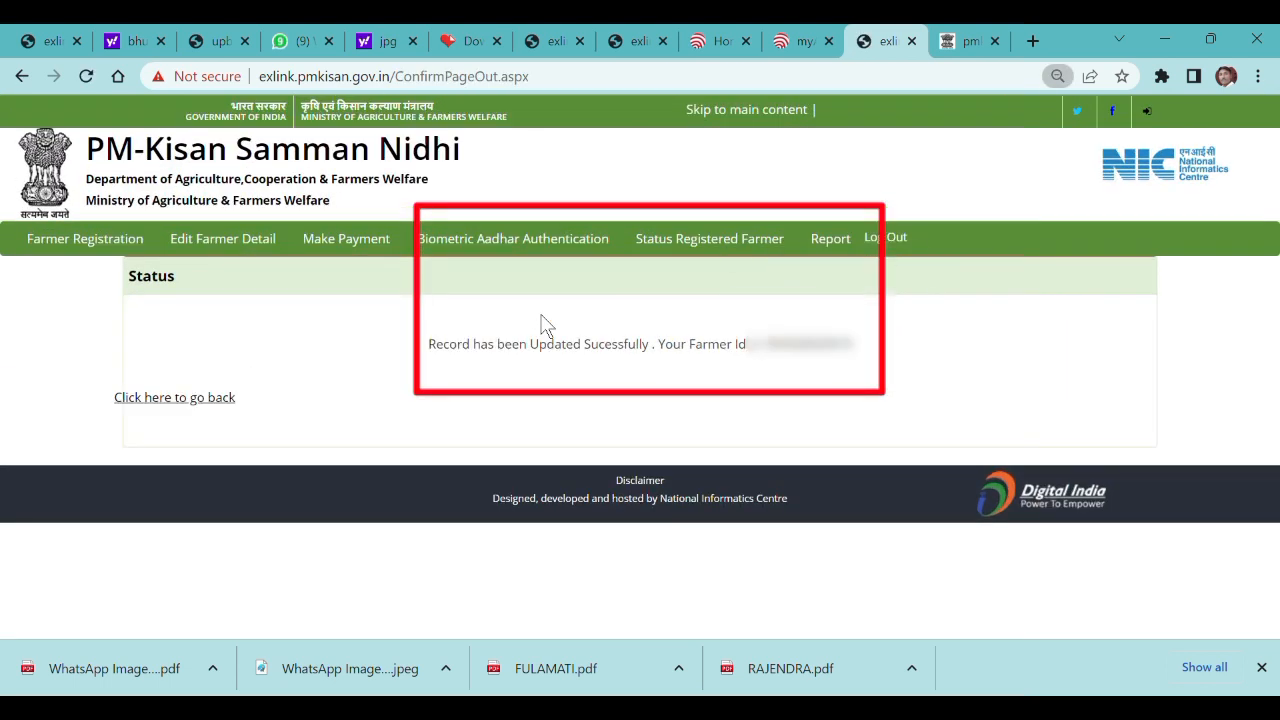